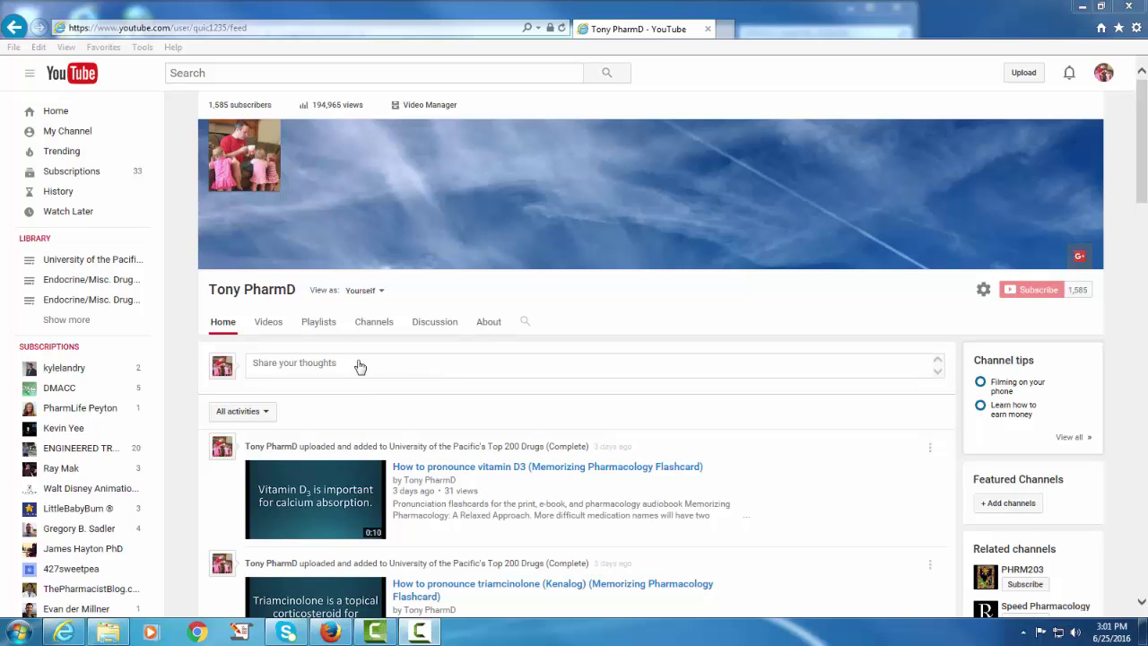
Step: Create a public playlist titled 'DMACC Top 200 (Sample Playlist)' from the Playlists tab
click(318, 321)
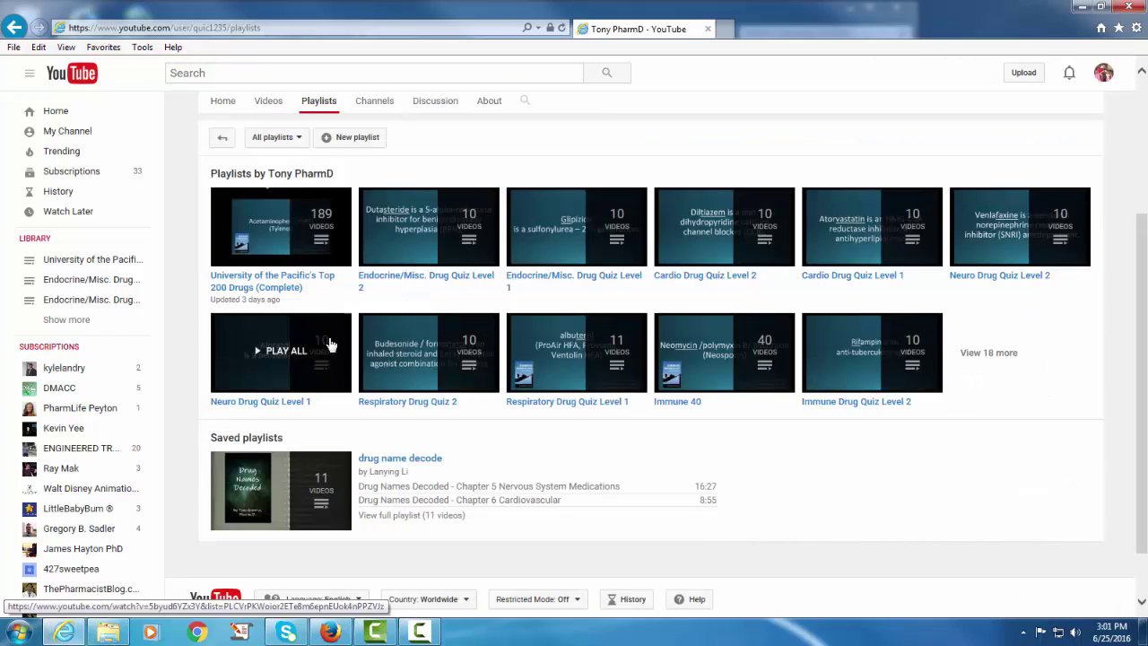
click(368, 142)
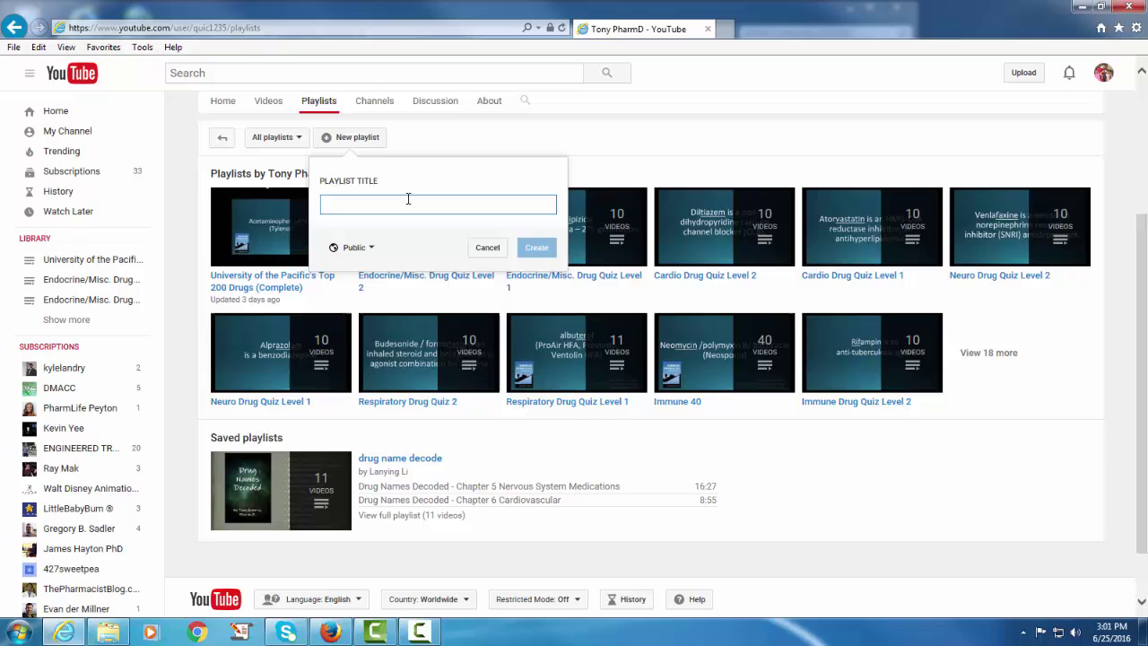
text(DMACC Top)
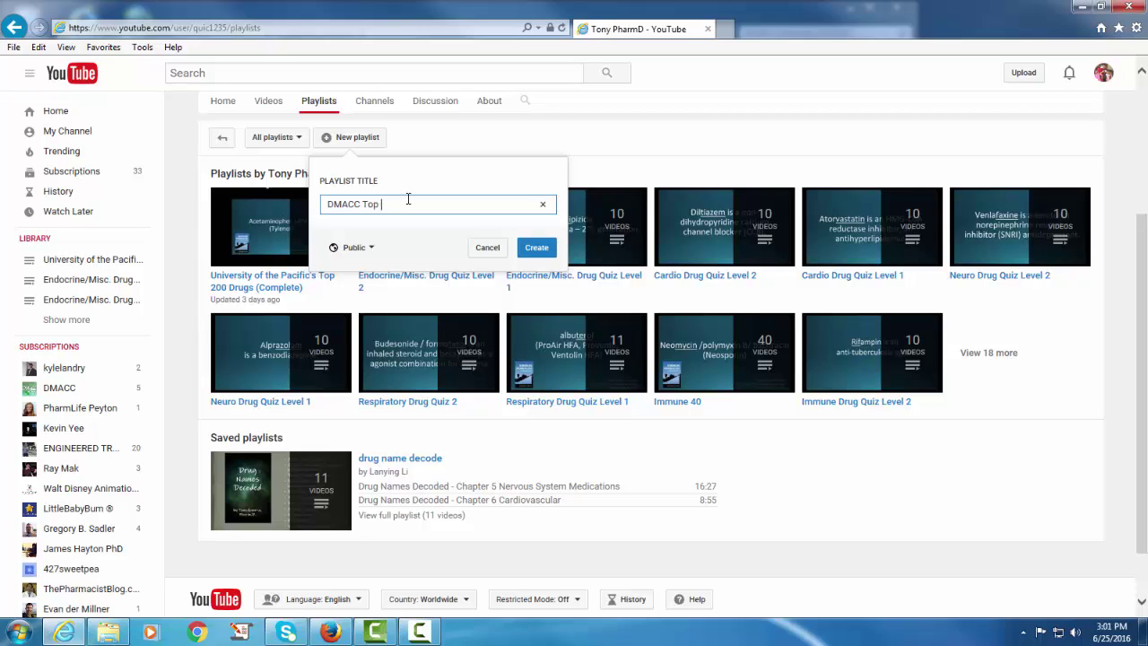
text( 200 (Sampl)
text(e Playlist))
click(536, 249)
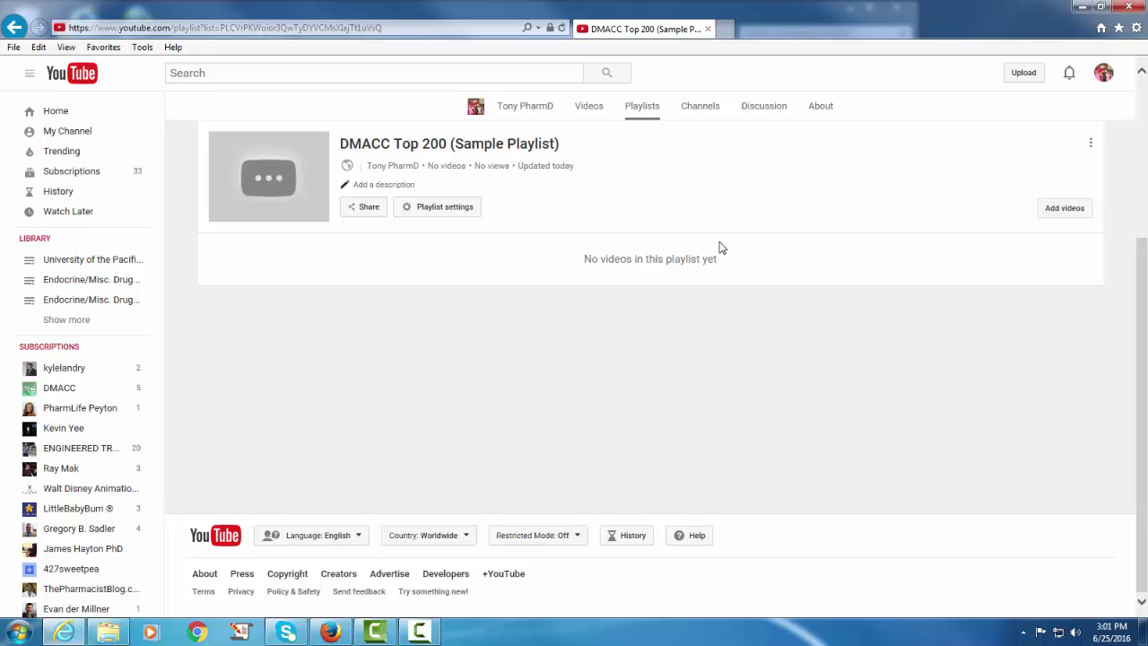
Step: Search 'memorizing calcium carbonate', copying 'memorizing' for reuse, and add the Tums flashcard video
click(1065, 210)
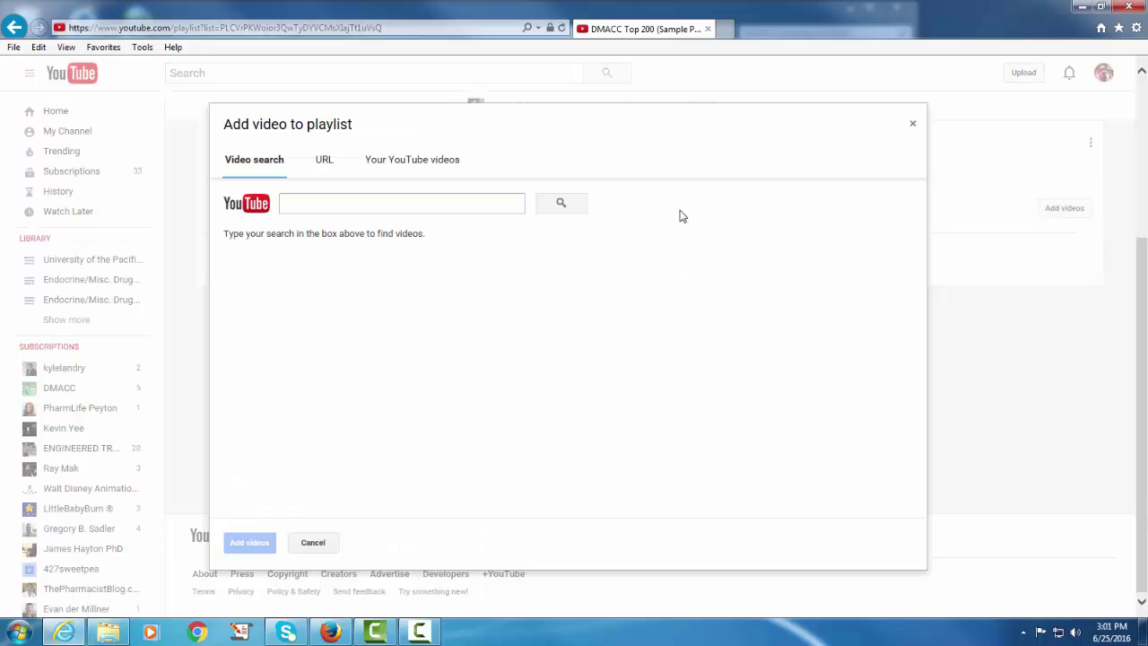
text(memor)
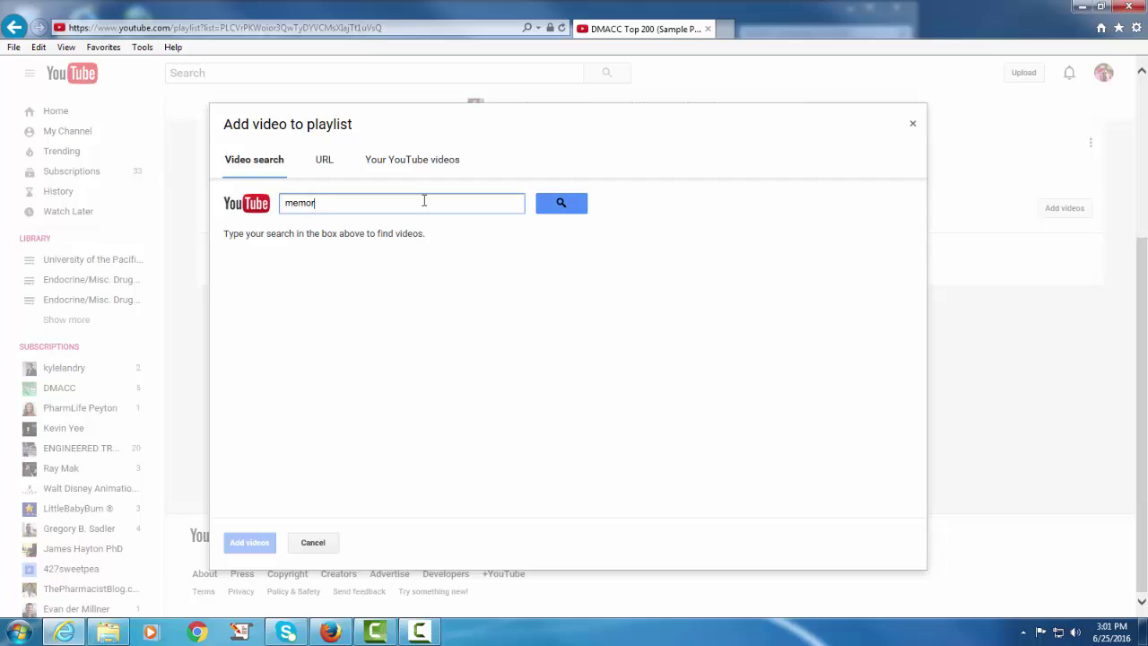
text(izing)
double_click(316, 203)
right_click(317, 203)
click(337, 252)
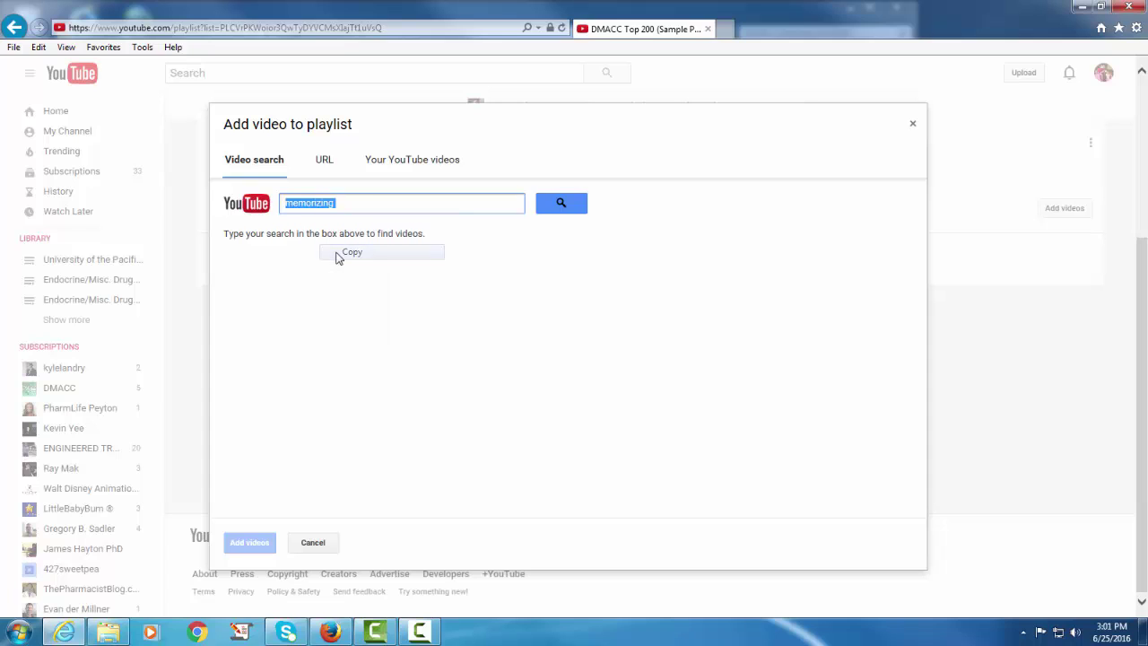
click(362, 207)
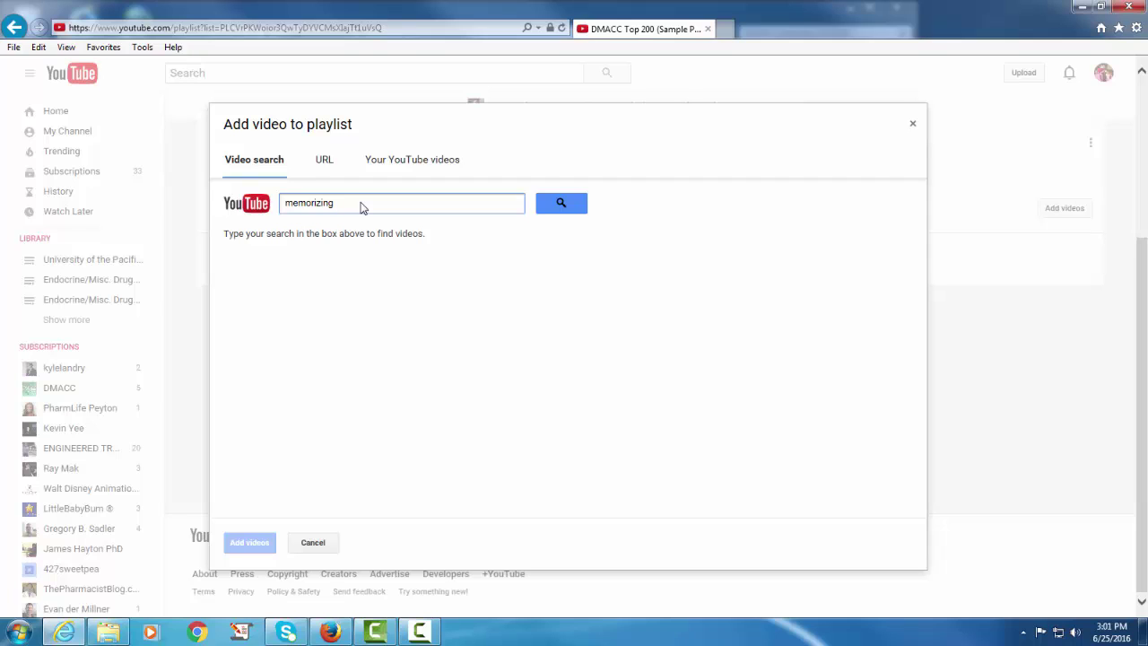
text(calciu)
text(m carbonate)
click(578, 208)
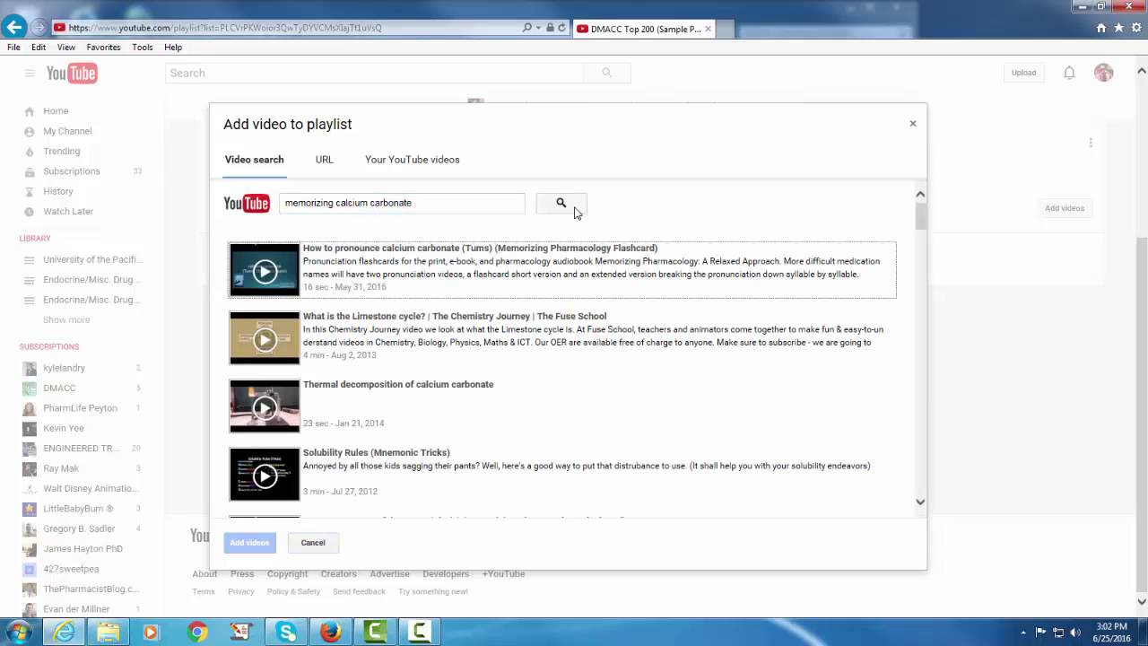
click(400, 269)
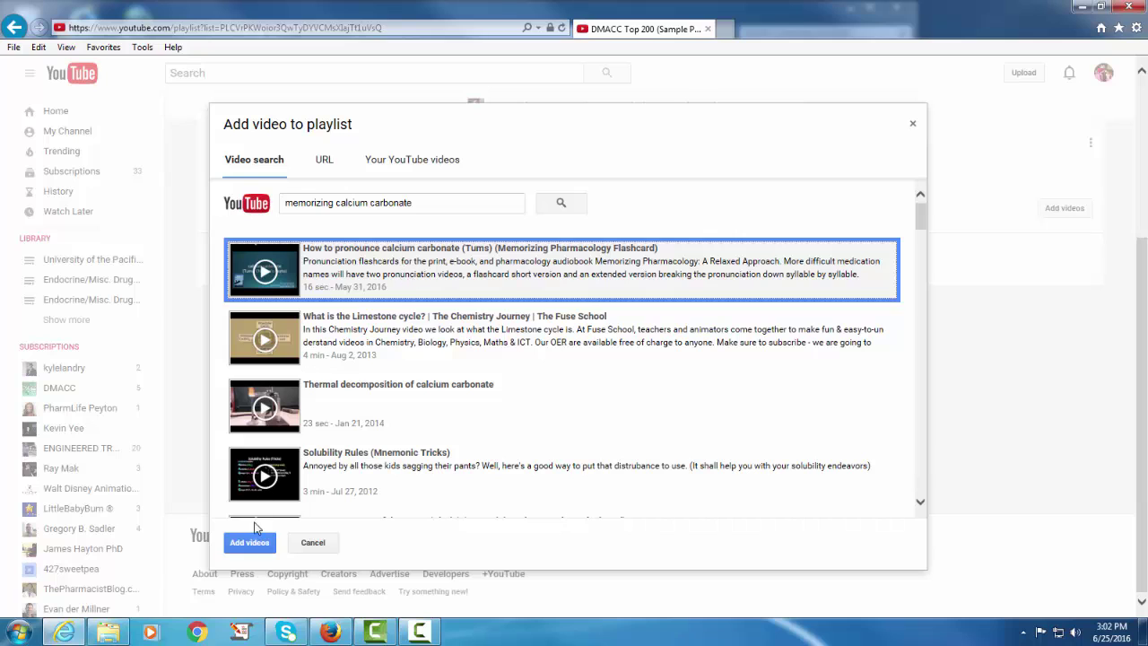
click(251, 542)
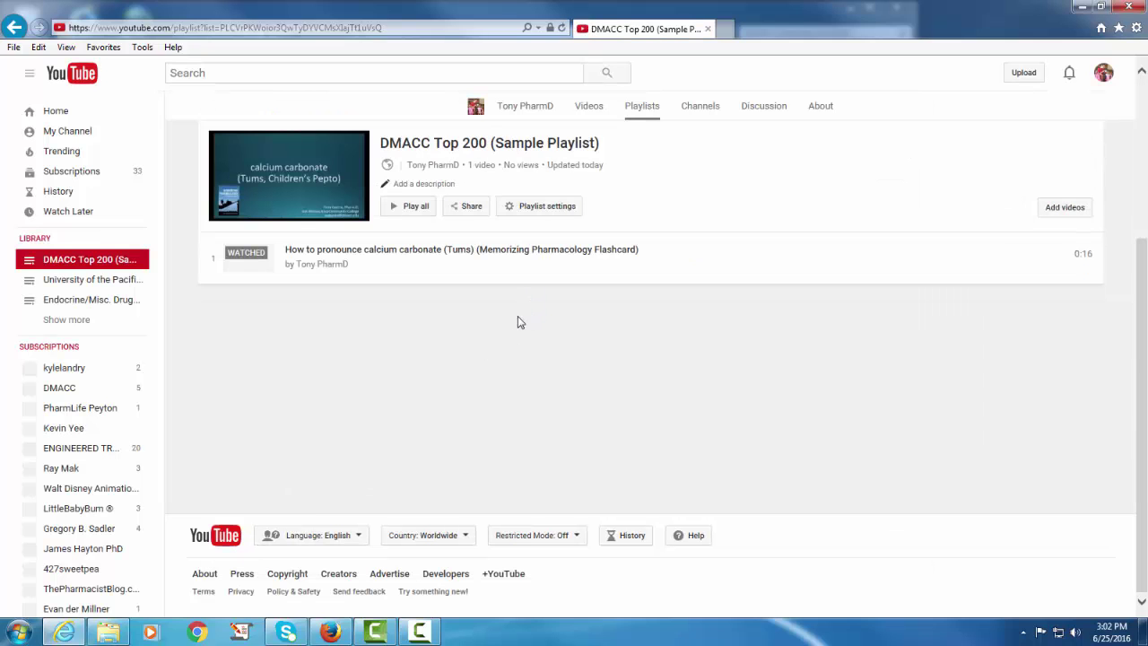
Step: Add the magnesium hydroxide (Milk of Magnesia) flashcard found by searching 'memorizing magnesium hydroxide'
click(1067, 207)
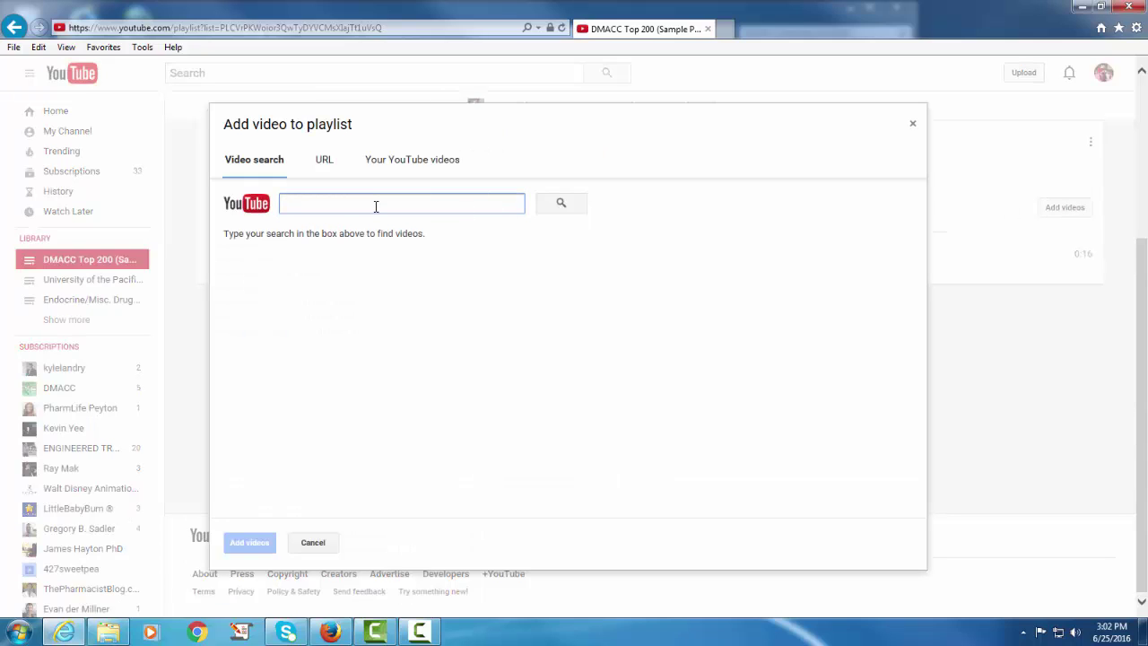
right_click(375, 206)
click(408, 269)
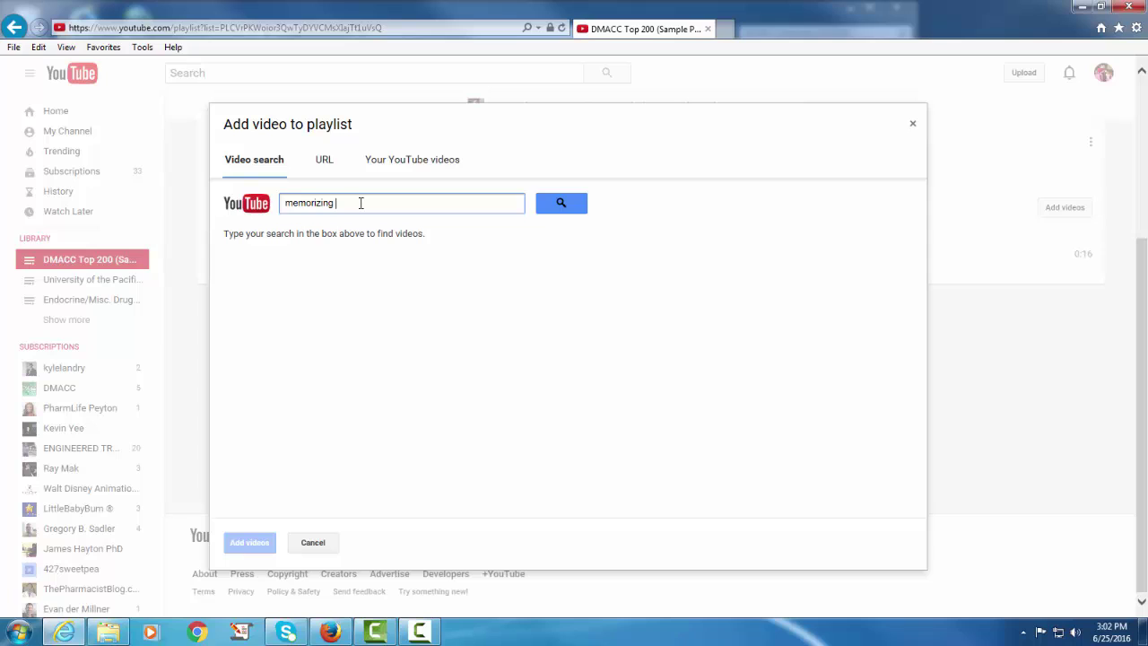
text(magnesium )
text(hydroxide)
click(562, 205)
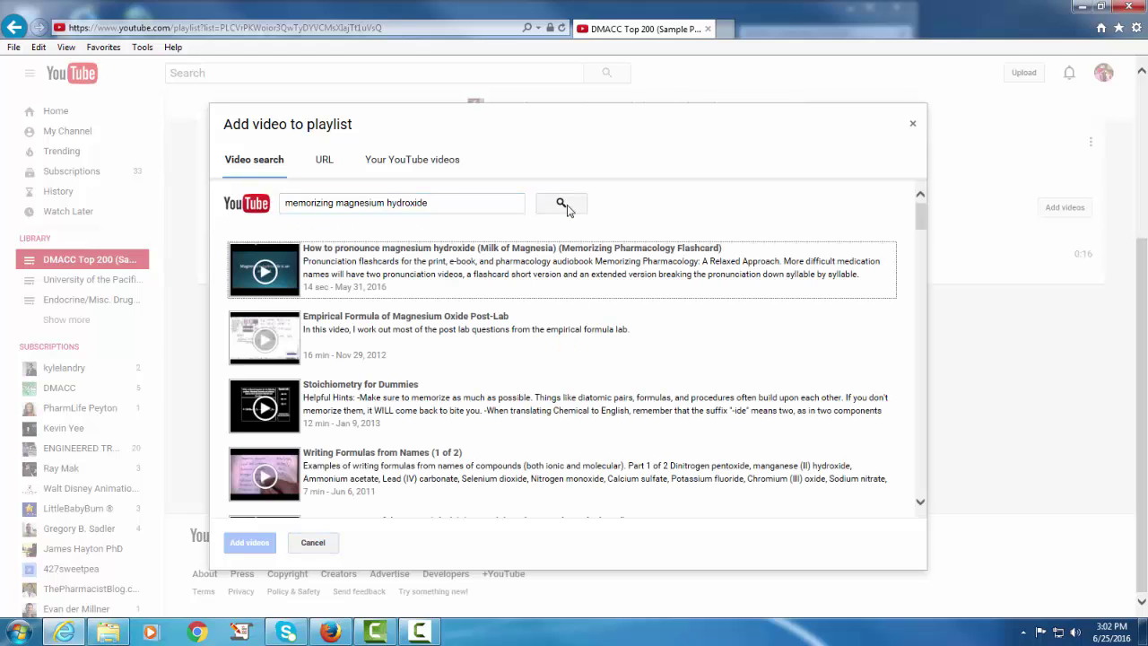
click(405, 264)
click(262, 544)
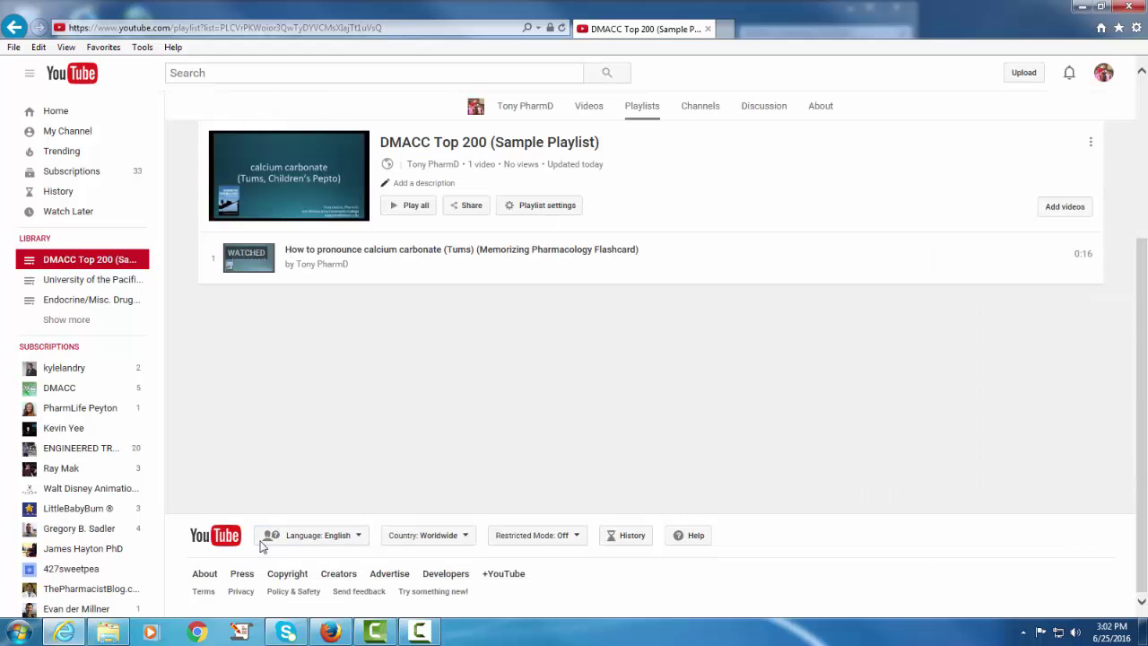
Step: Add the famotidine (Pepcid) flashcard found by searching 'memorizing famotidine'
click(1063, 211)
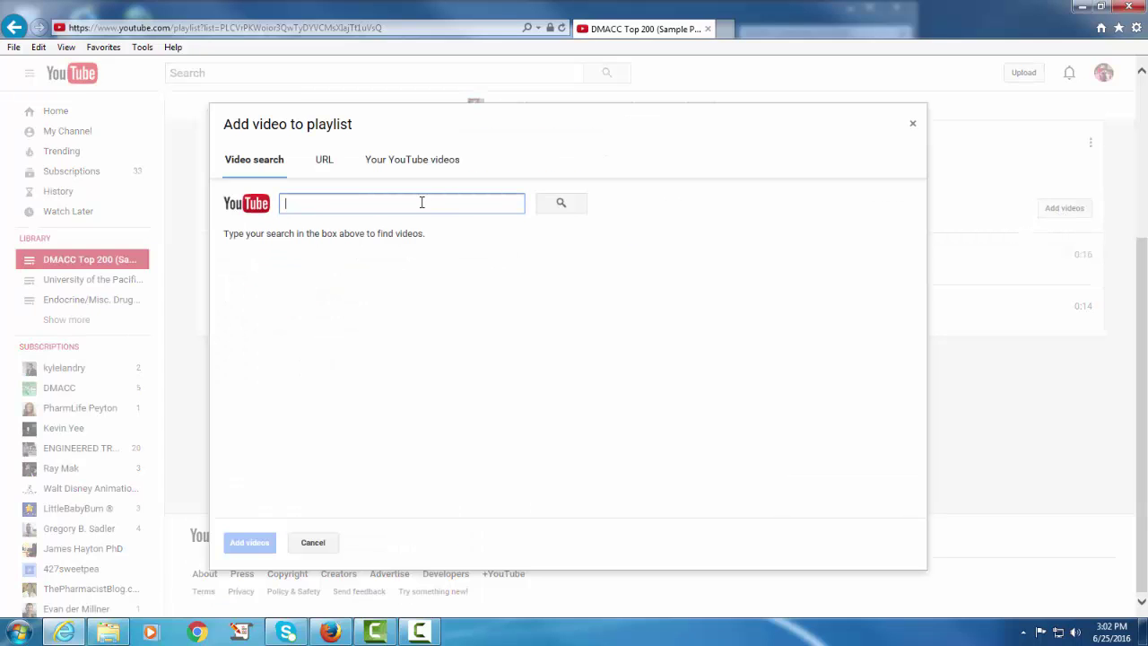
right_click(422, 202)
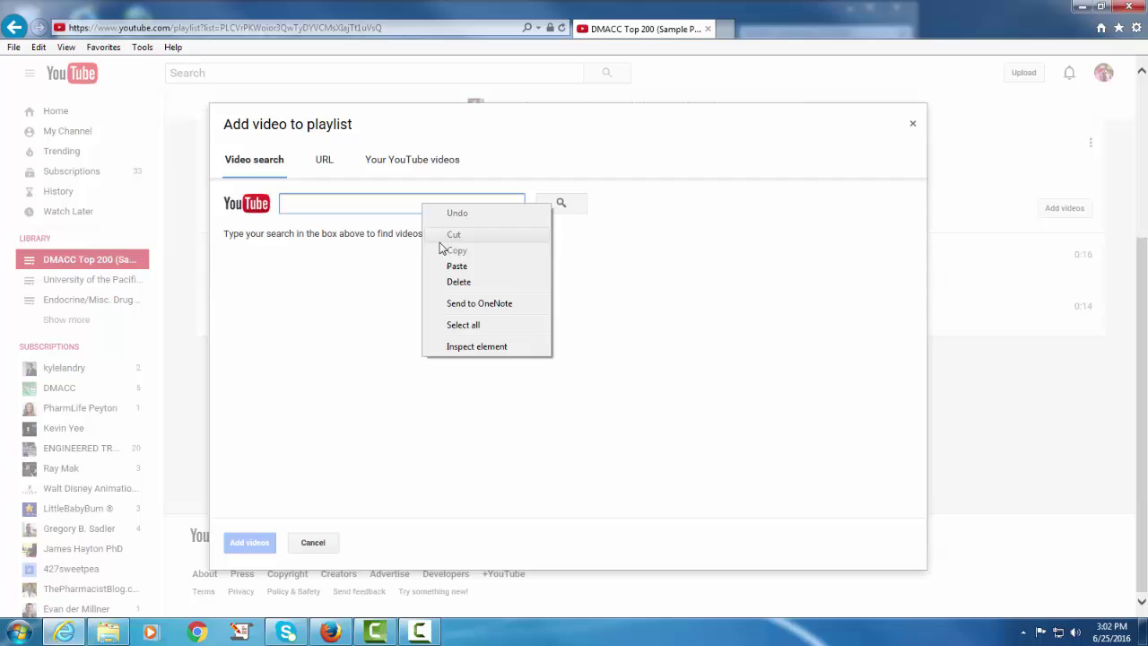
click(450, 263)
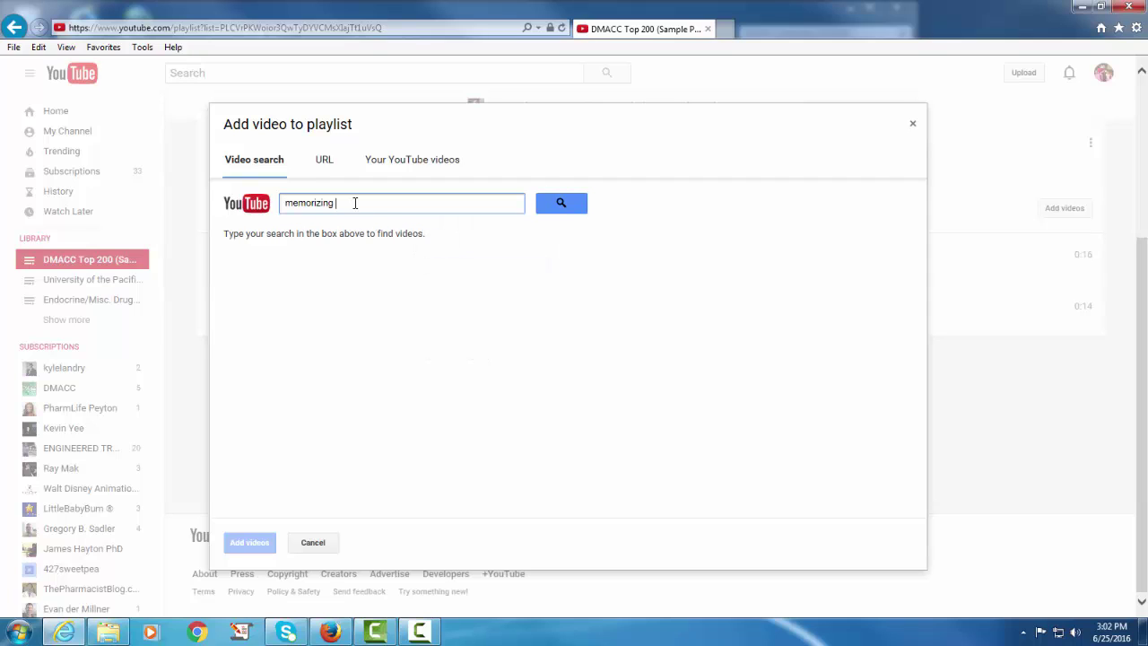
text(famot)
text(idine)
click(553, 202)
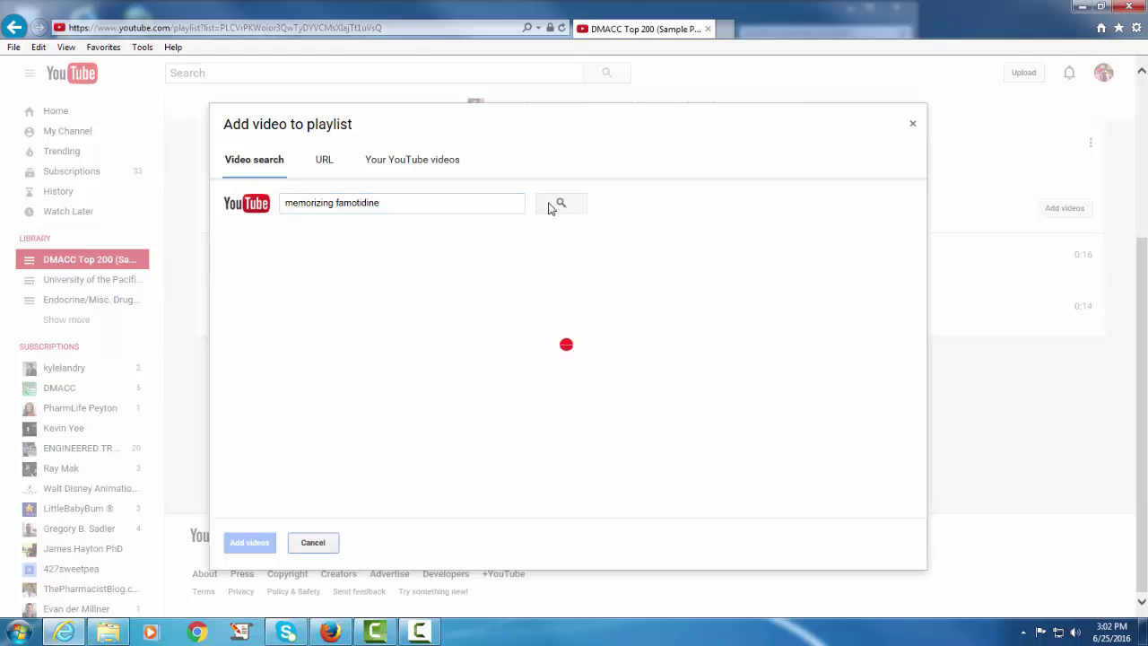
click(384, 265)
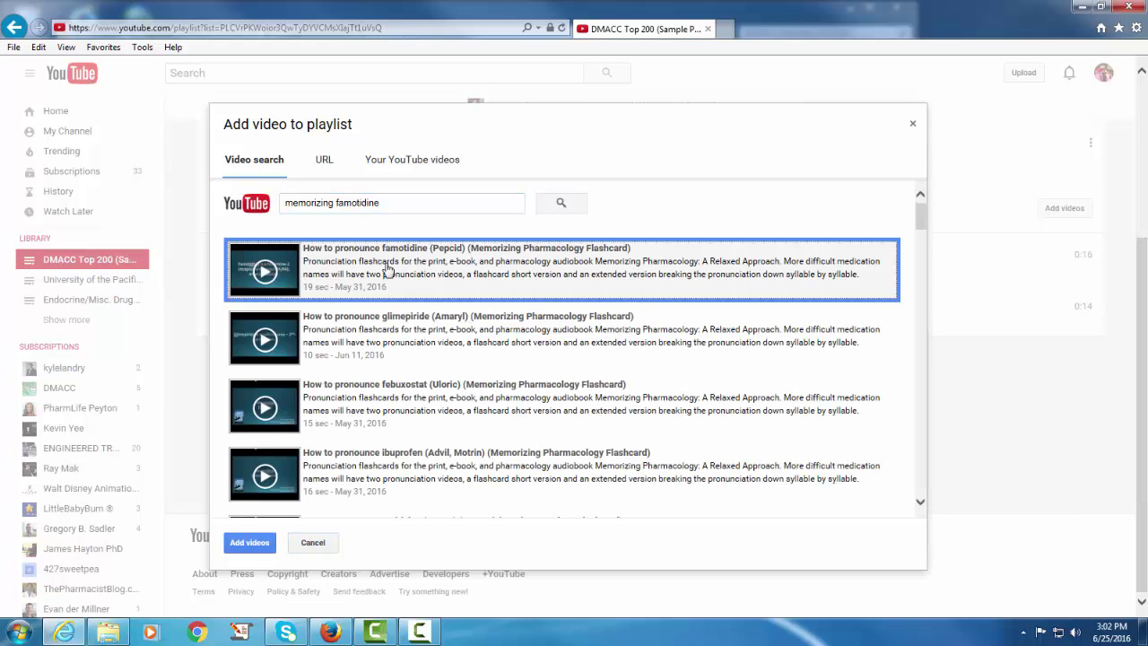
click(248, 543)
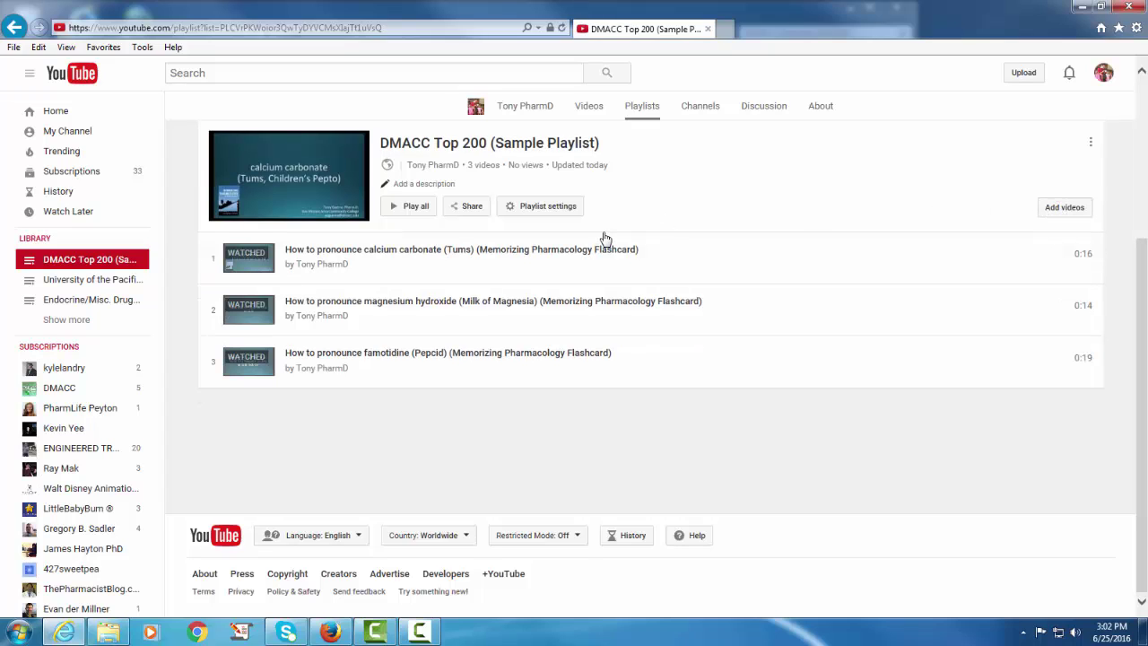
Step: Add the ranitidine (Zantac) flashcard found by searching 'memorizing ranitidine'
click(1060, 210)
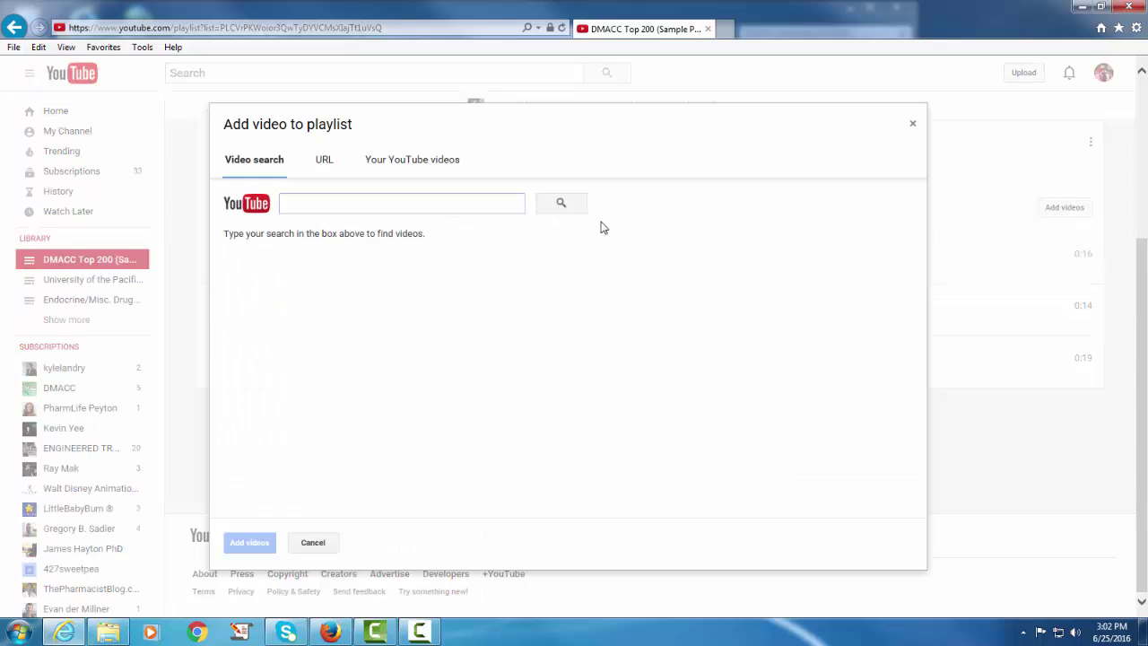
right_click(395, 211)
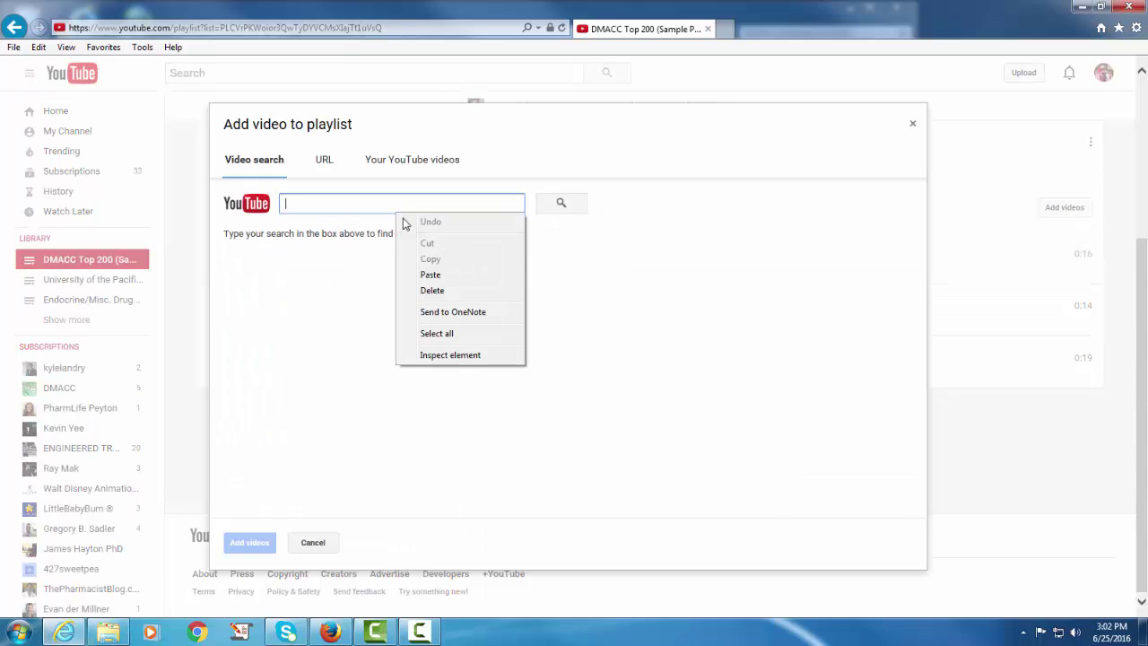
click(427, 274)
text(rani)
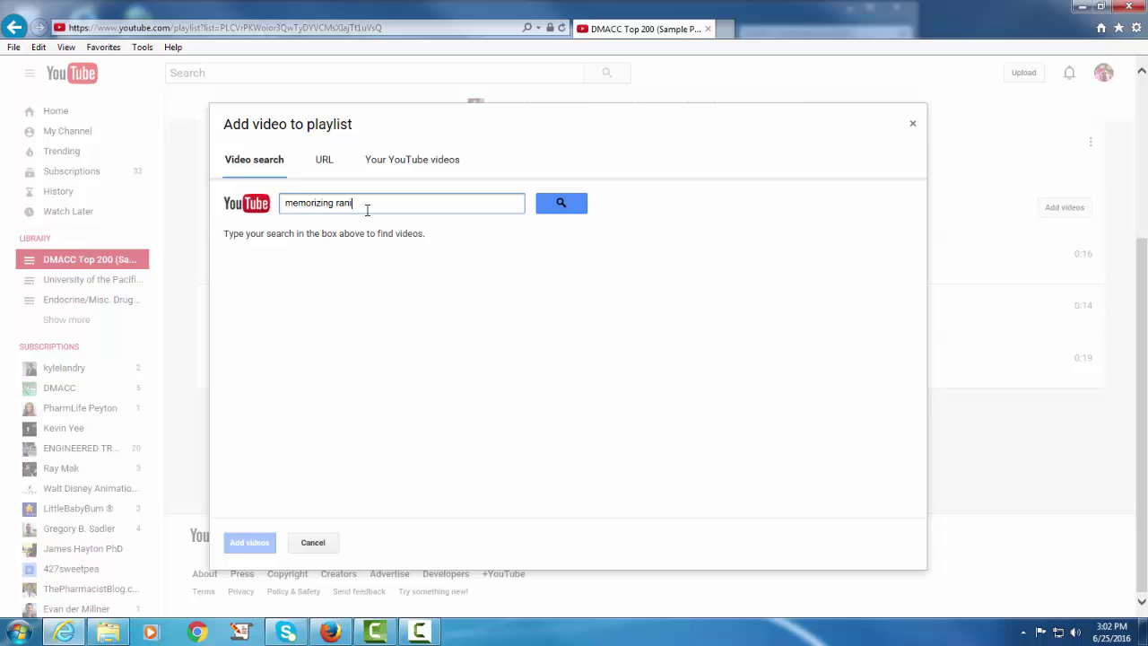
text(tidine)
click(551, 212)
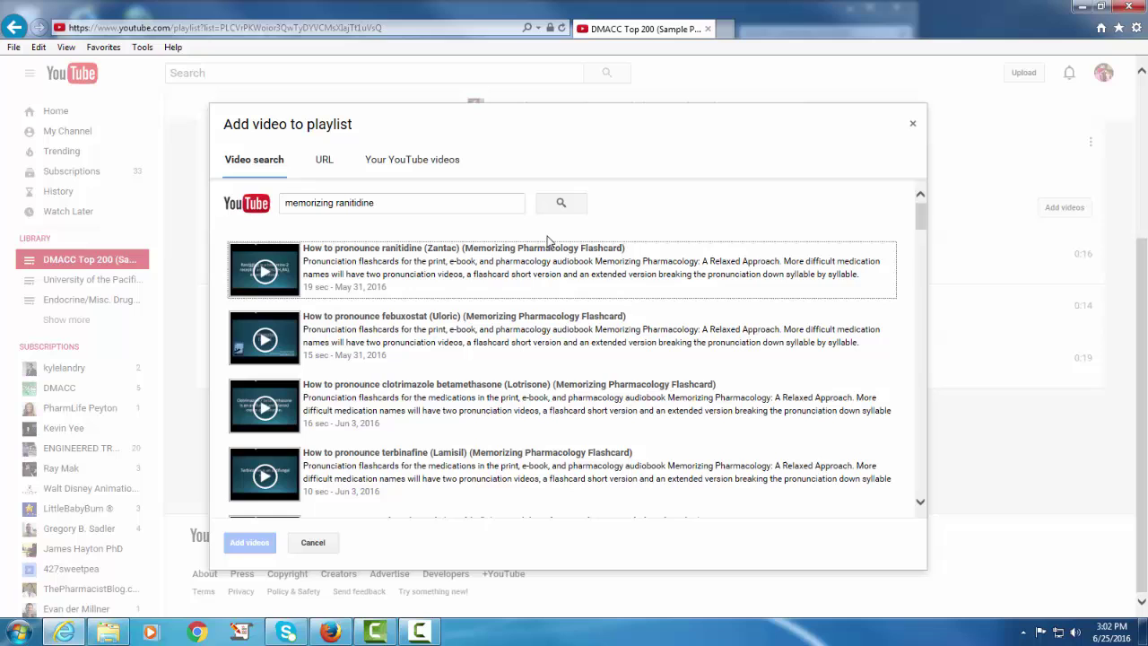
click(426, 262)
click(249, 543)
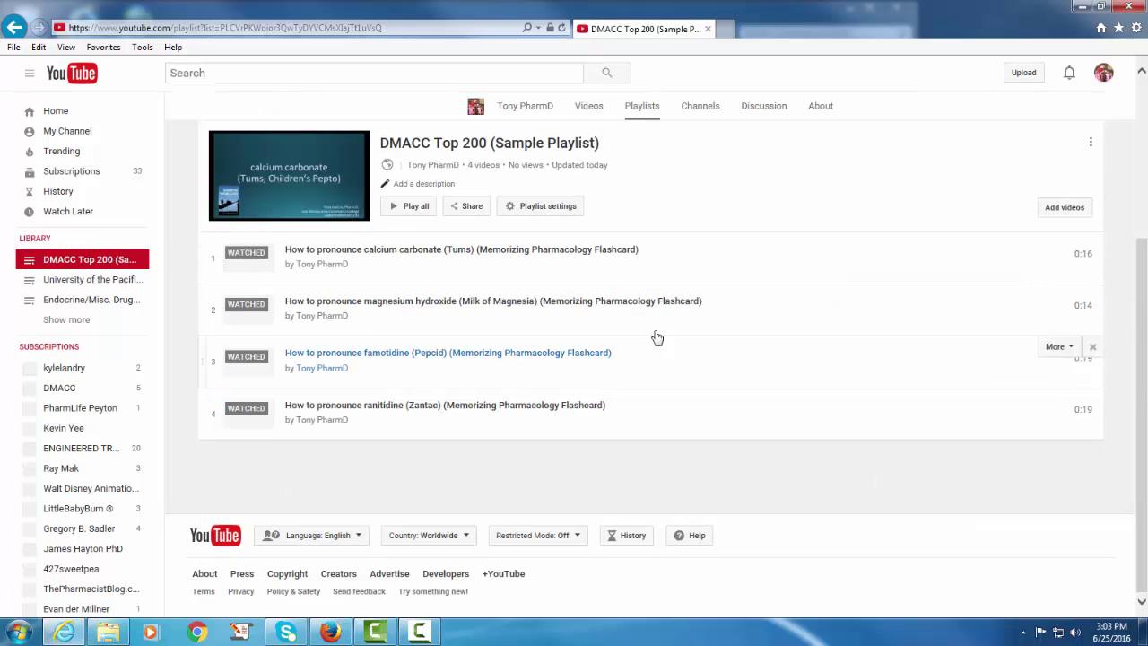
Step: Add the esomeprazole (Nexium) flashcard found by searching 'memorizing esomeprazole'
click(1058, 212)
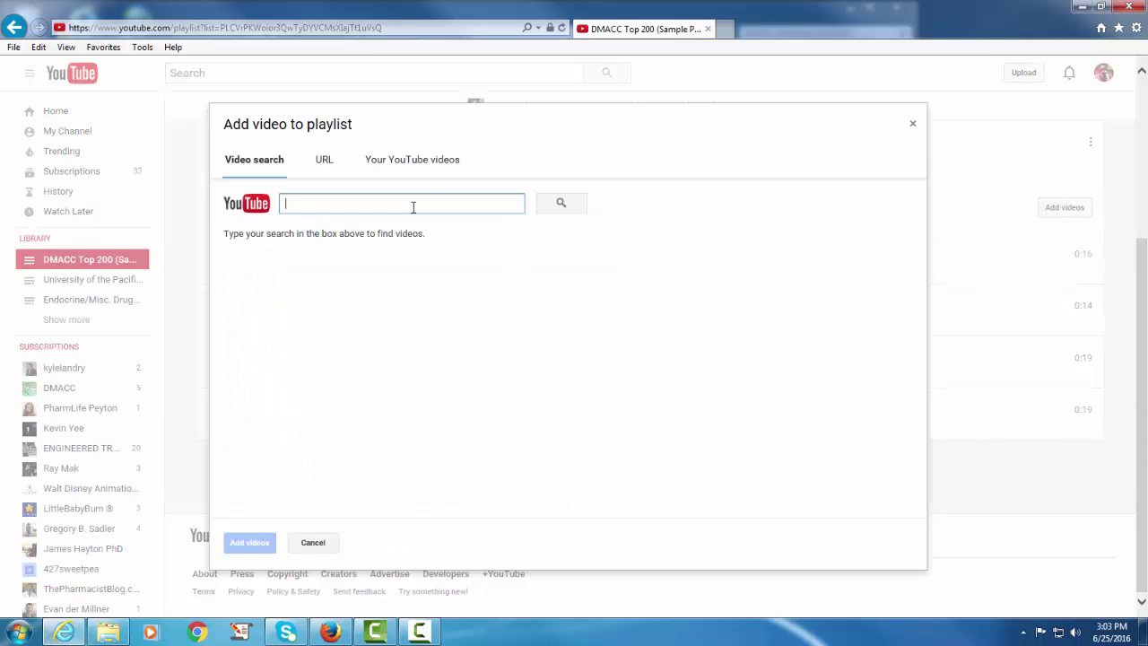
text(esc)
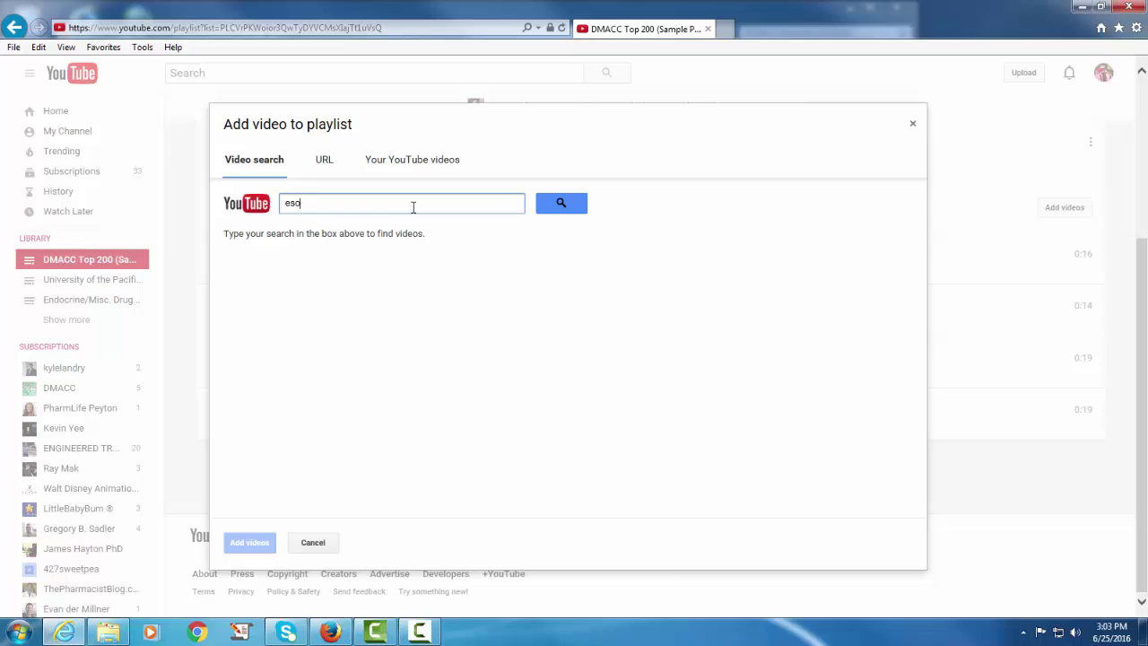
text(meprzo)
key(BackSpace)
key(BackSpace)
text(azole)
key(BackSpace)
key(BackSpace)
key(BackSpace)
text(ole)
right_click(285, 202)
click(316, 267)
click(583, 207)
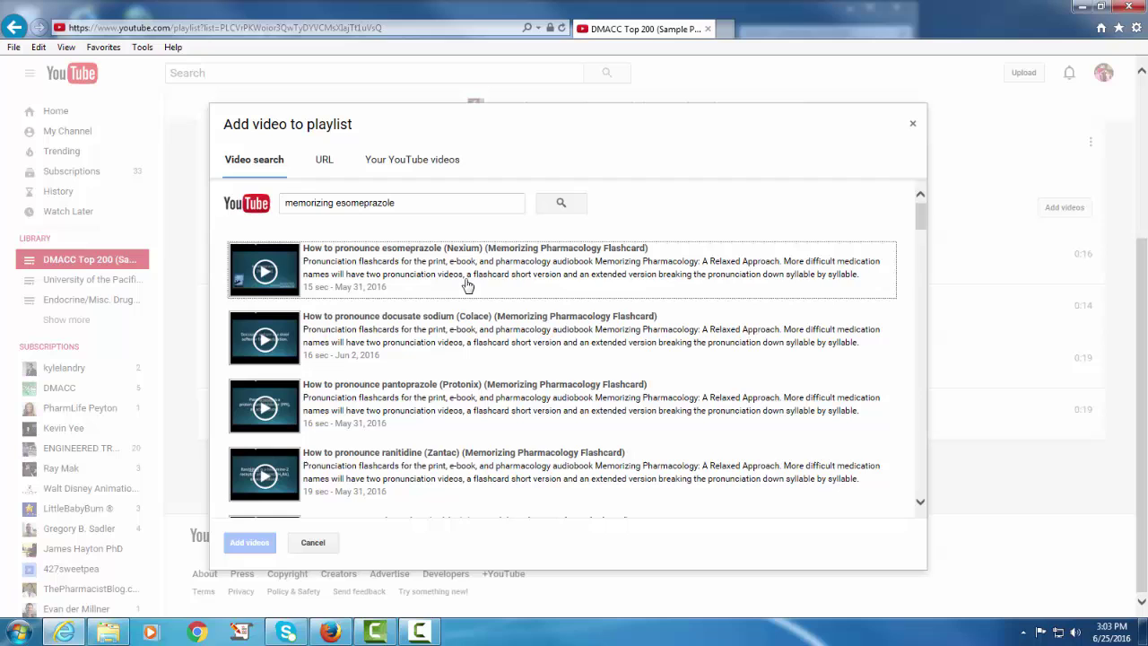
click(439, 275)
click(253, 542)
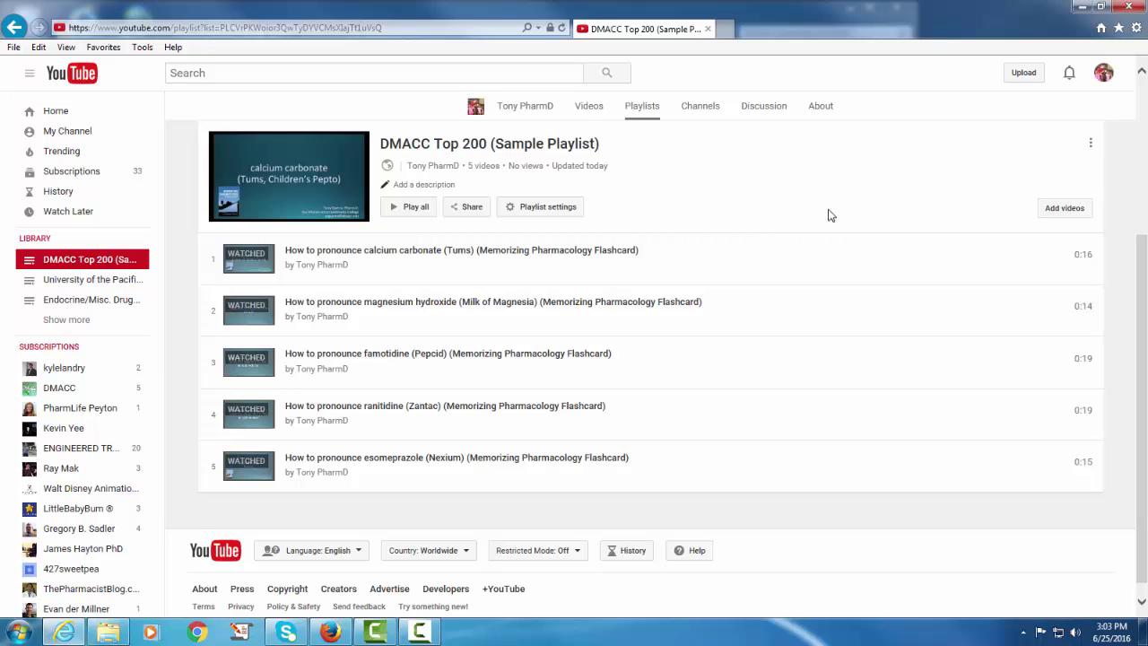
click(536, 109)
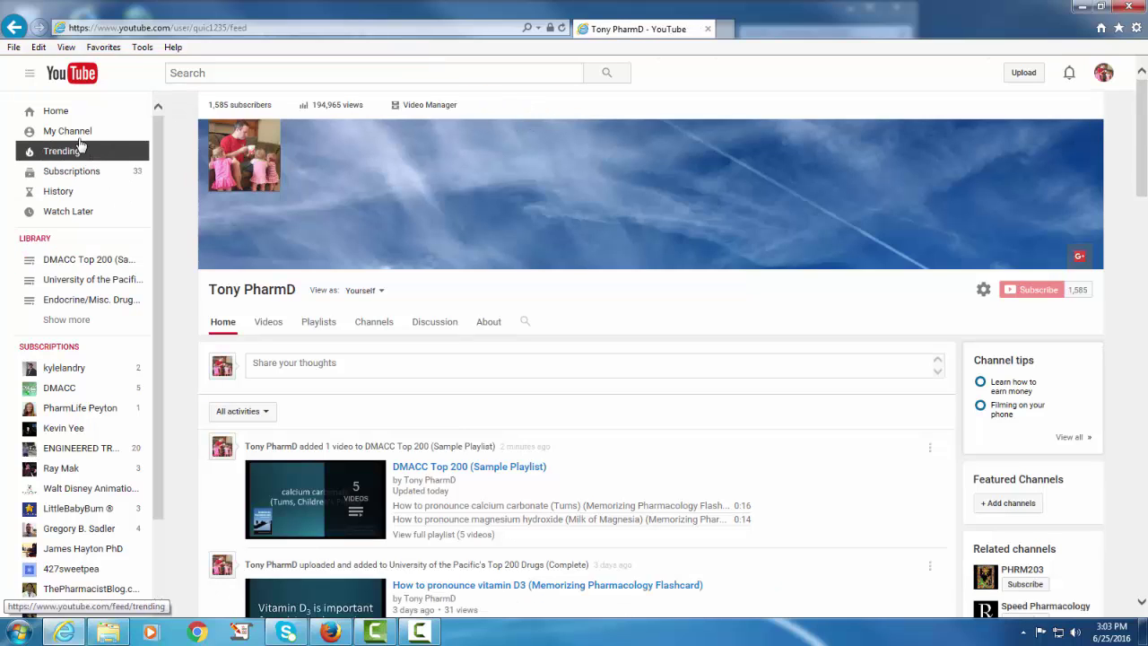
click(323, 325)
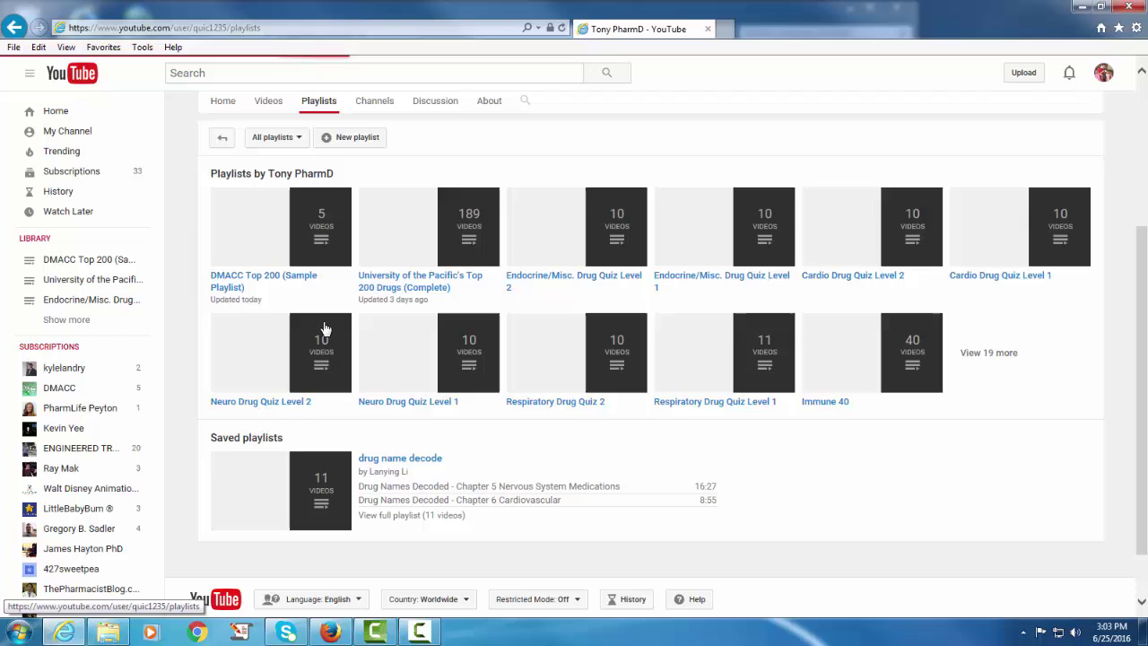
click(282, 283)
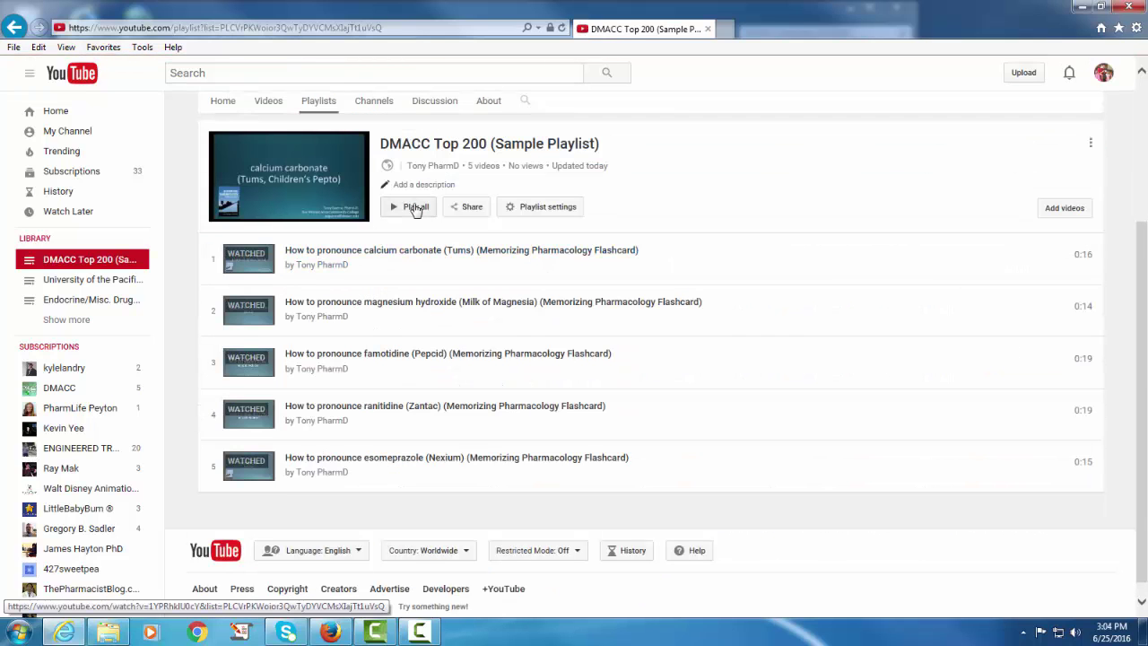
click(471, 208)
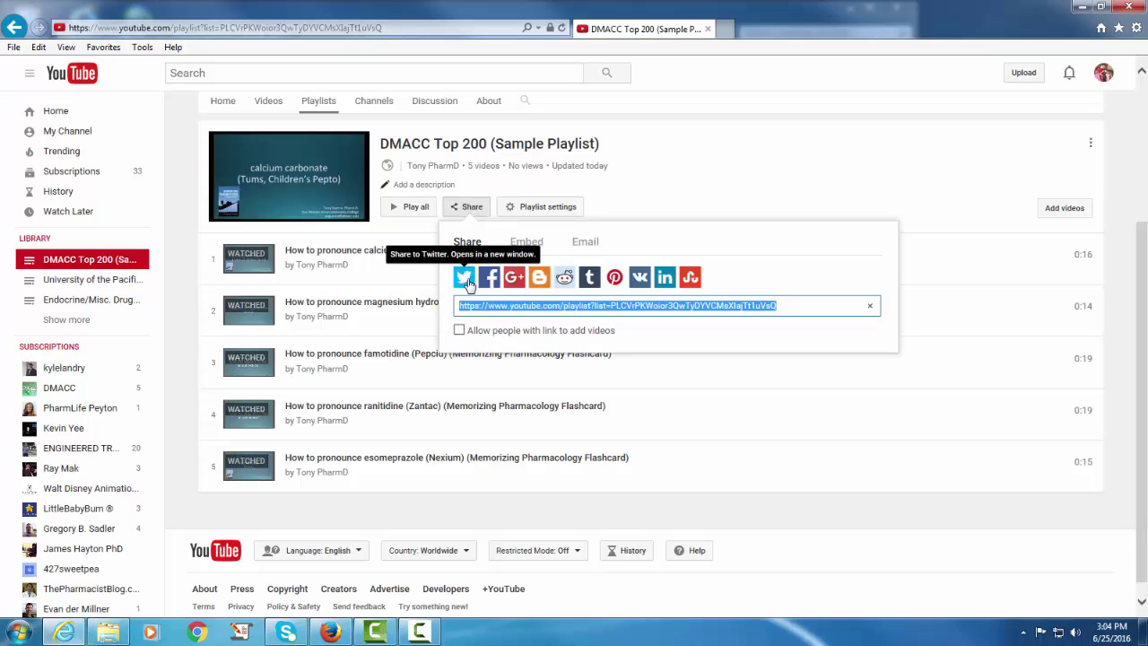
click(634, 193)
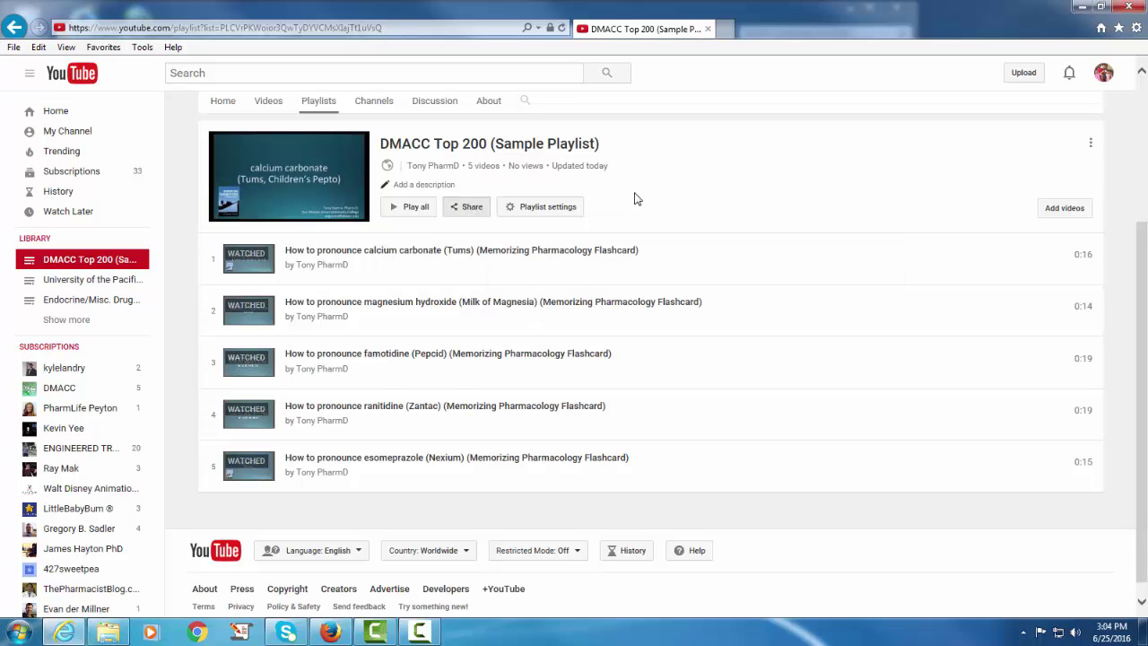